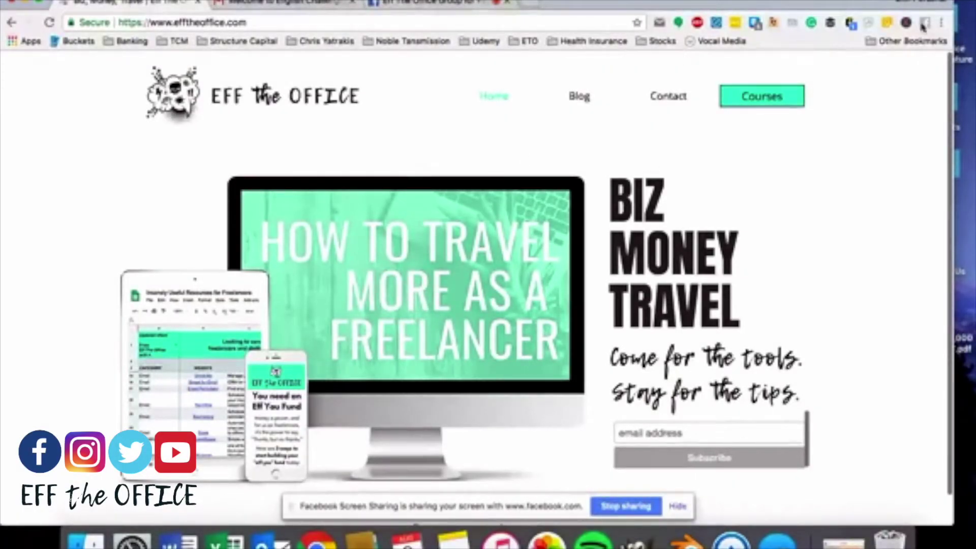
# Step: Show the four Checker Plus mail accounts and open the panel's extra-options menu
pyautogui.click(659, 23)
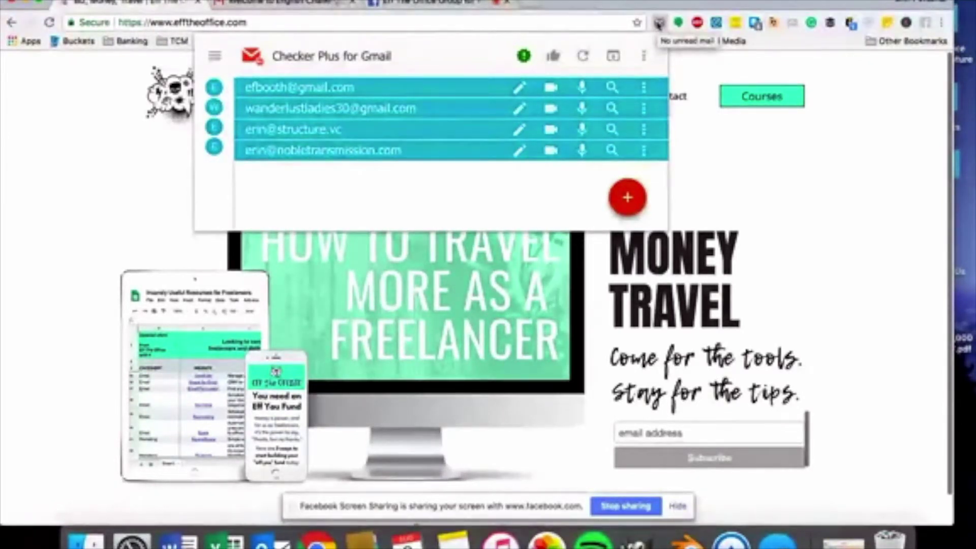
pyautogui.press('XF86AudioLowerVolume')
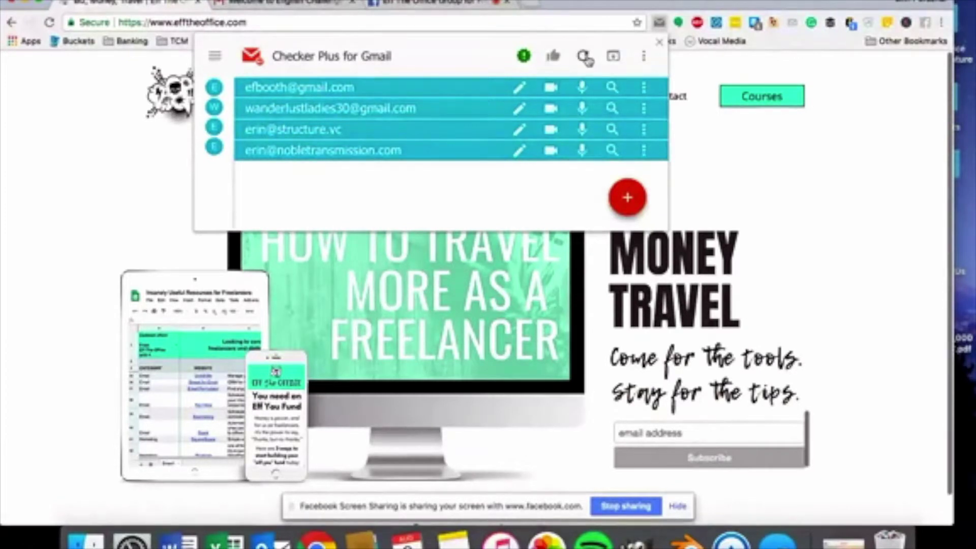
pyautogui.click(644, 58)
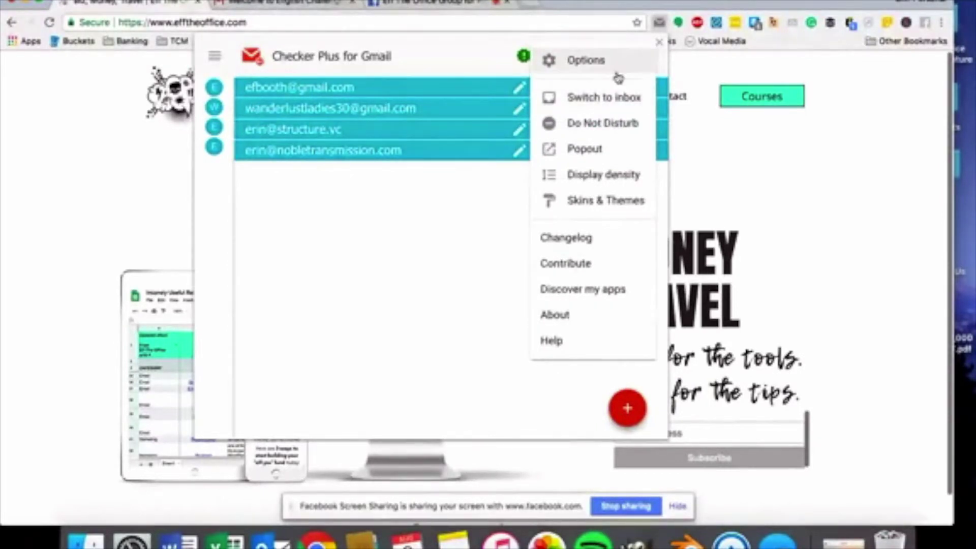
# Step: Browse the Checker Plus Accounts/Labels, General, Button and Do Not Disturb settings, then close the settings tab
pyautogui.click(598, 69)
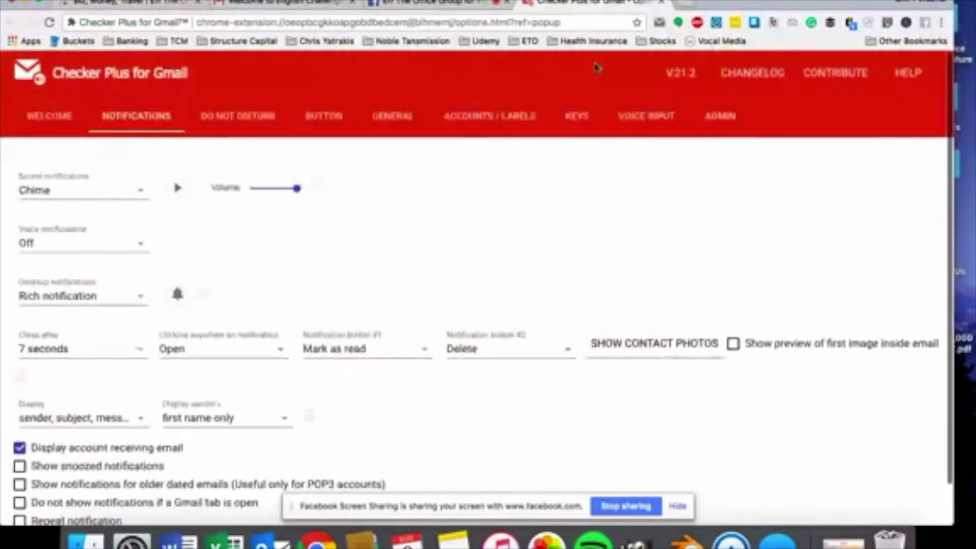
pyautogui.click(475, 117)
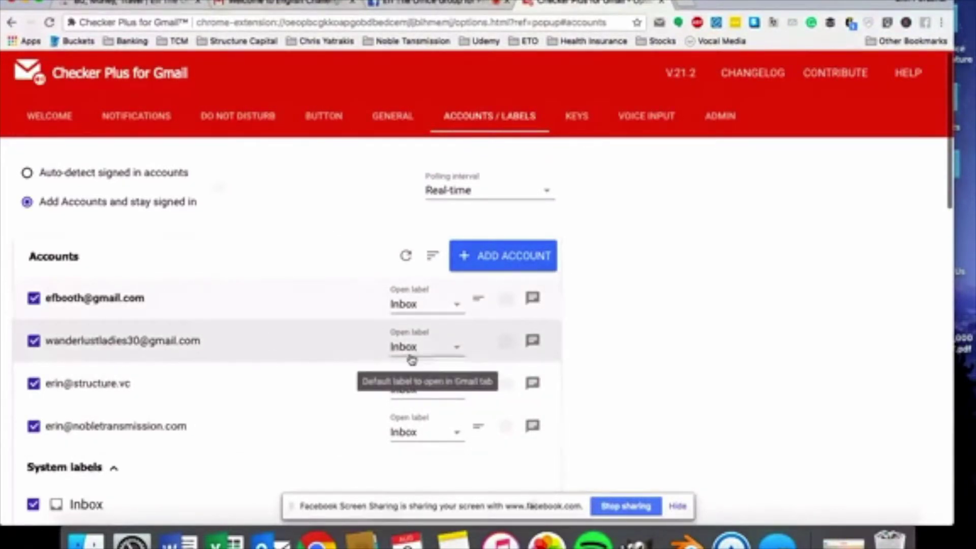
pyautogui.click(407, 116)
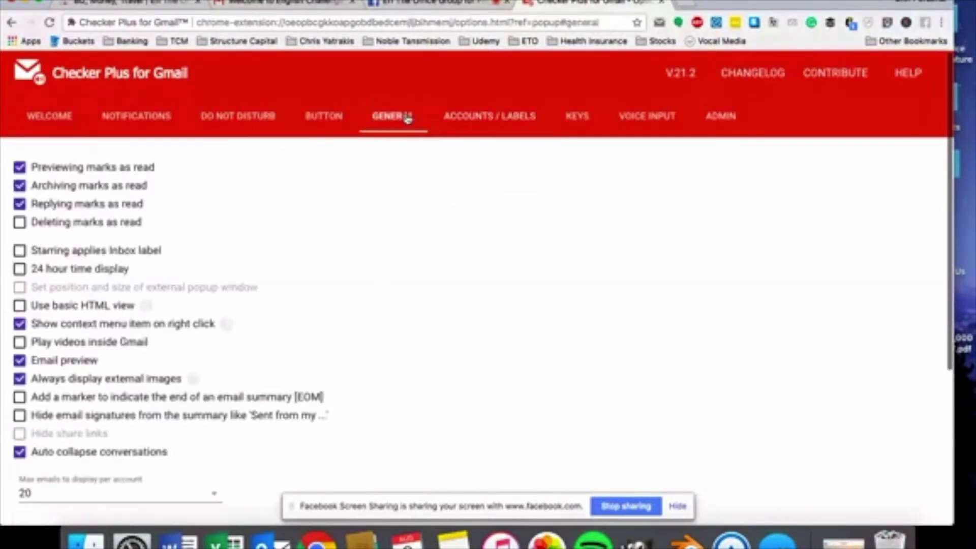
pyautogui.click(326, 117)
pyautogui.click(257, 119)
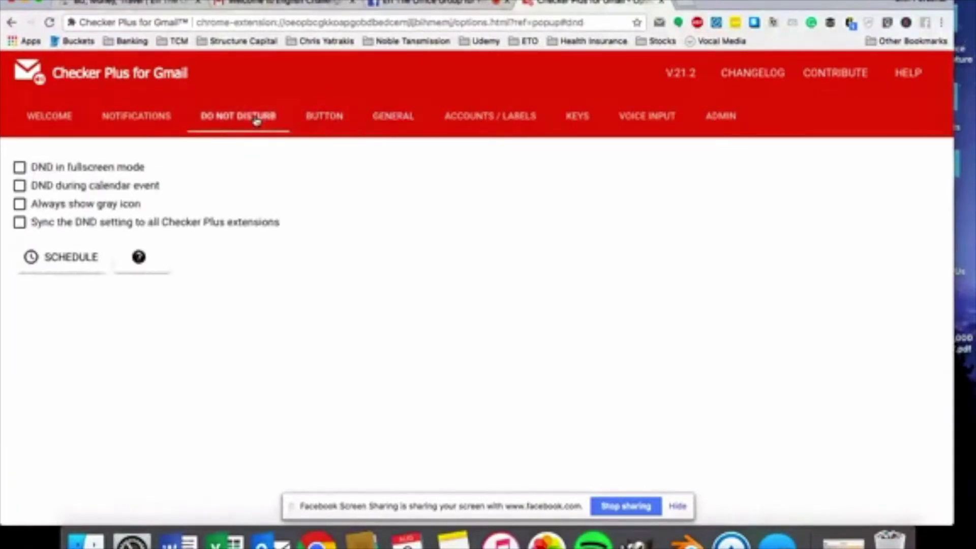
pyautogui.click(662, 2)
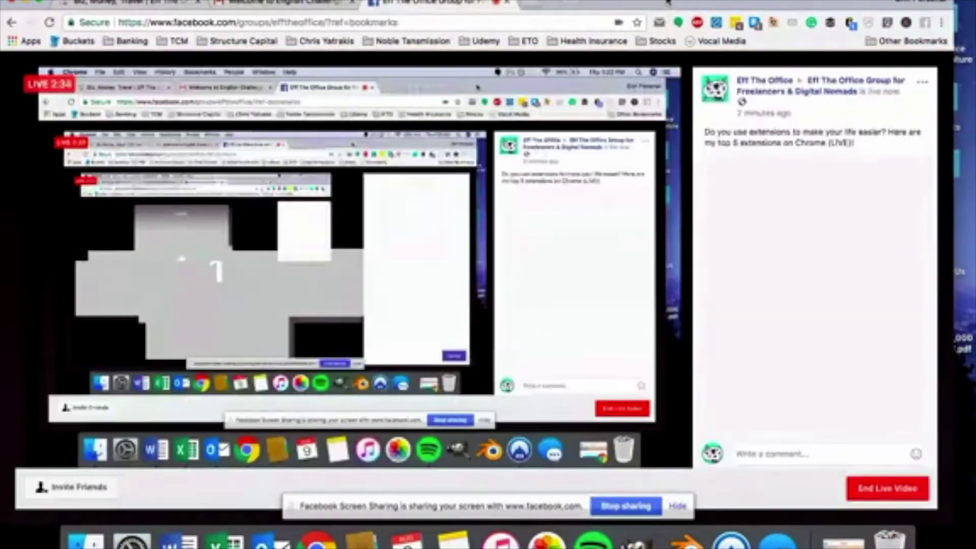
# Step: Switch from the Facebook live video to the efftheoffice.com tab
pyautogui.click(127, 3)
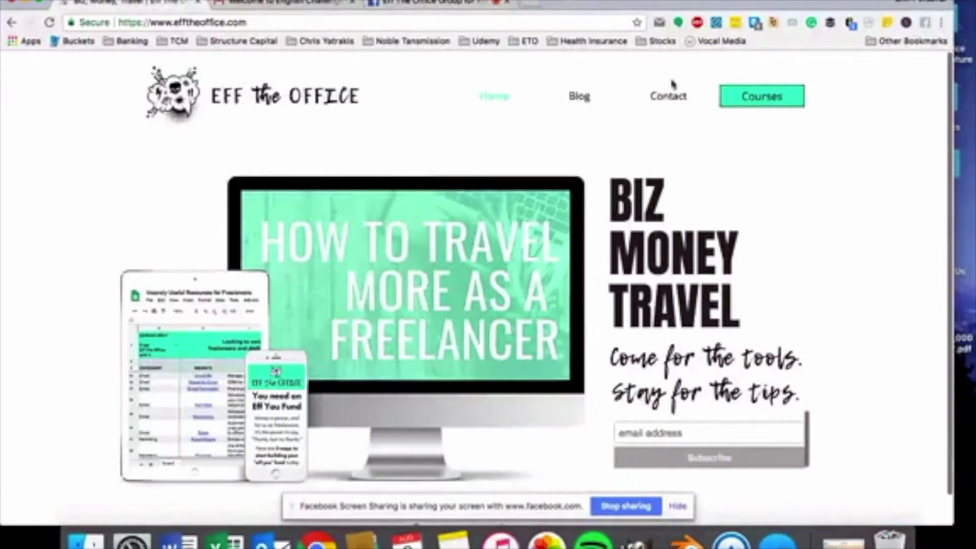
# Step: Pause Checker Plus notifications for 30 minutes and show the Adblock Plus panel
pyautogui.rightClick(661, 25)
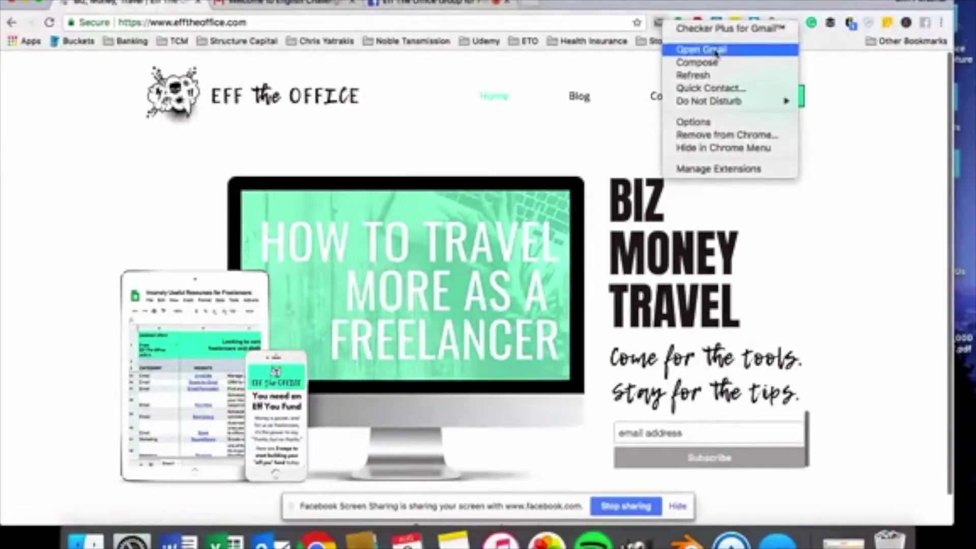
pyautogui.moveTo(751, 102)
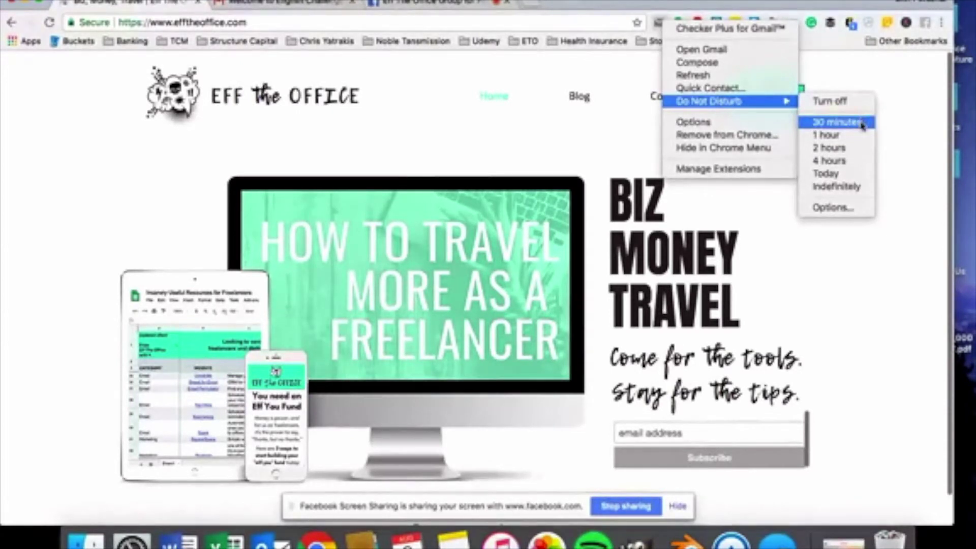
pyautogui.click(906, 187)
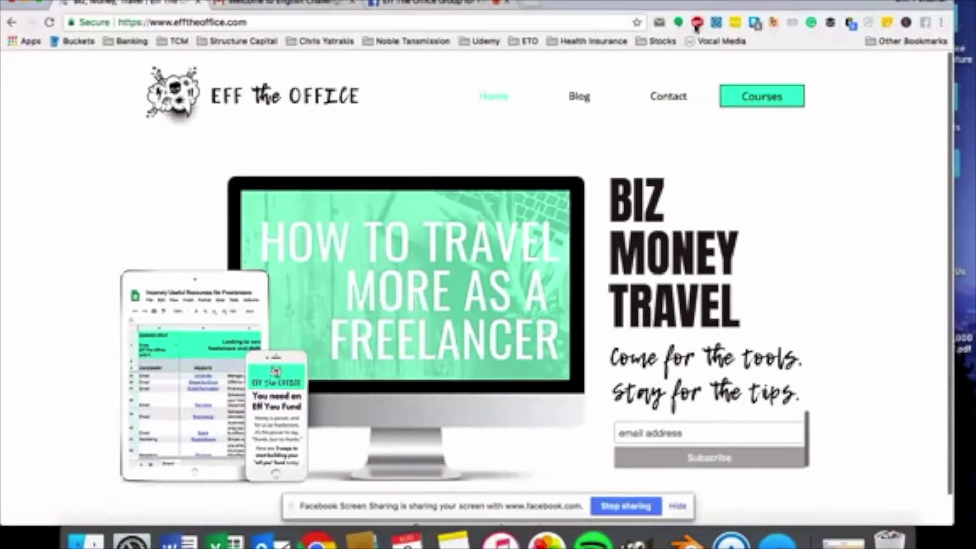
pyautogui.click(697, 23)
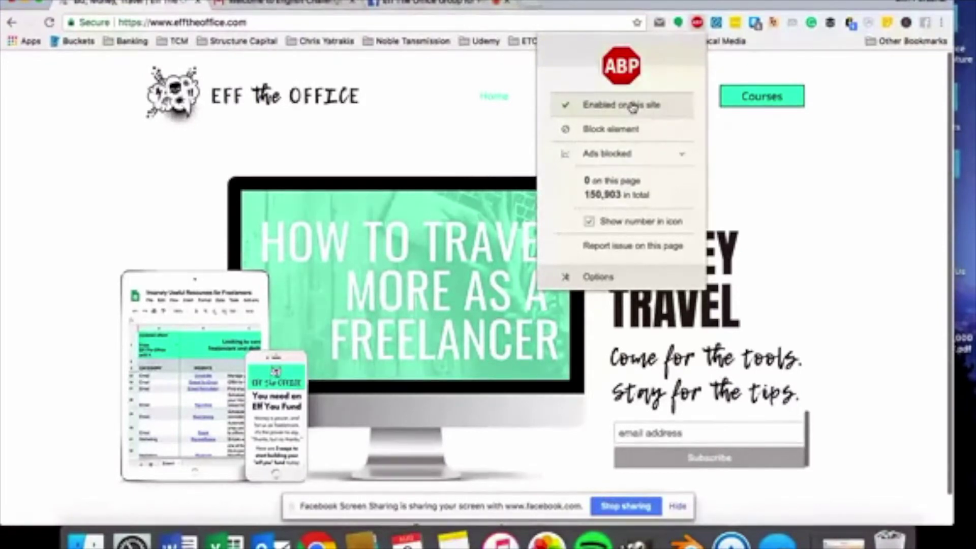
# Step: Disable, then re-enable, Adblock Plus on efftheoffice.com, and dismiss its panel
pyautogui.click(658, 107)
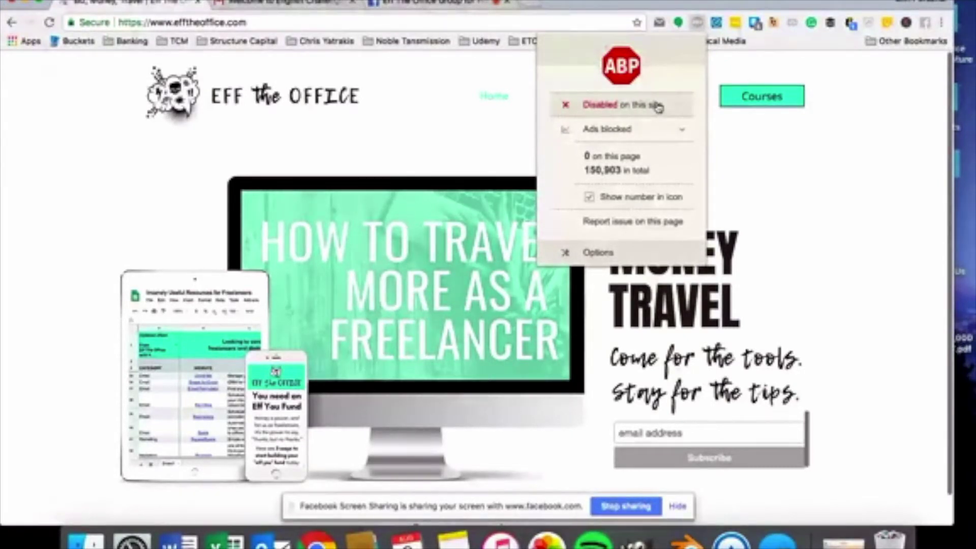
pyautogui.click(604, 111)
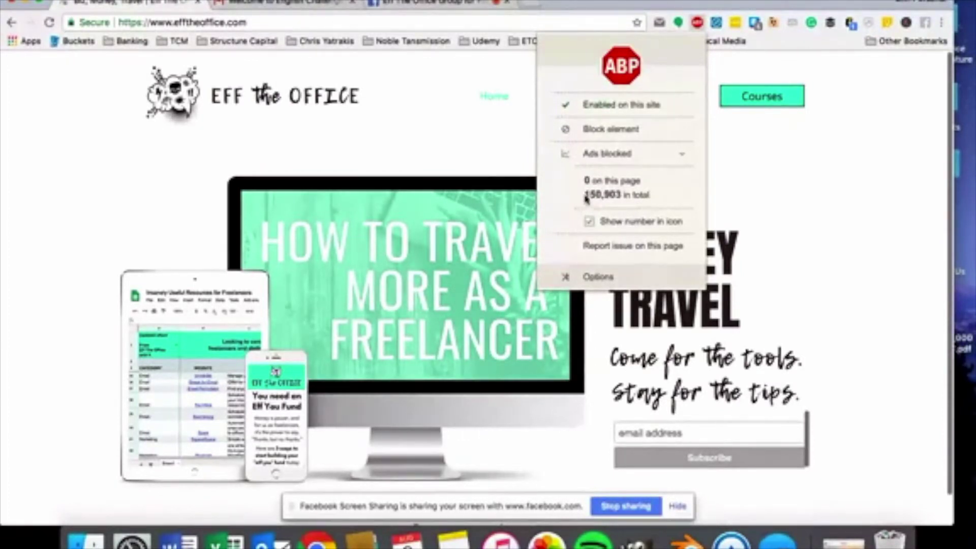
pyautogui.click(780, 177)
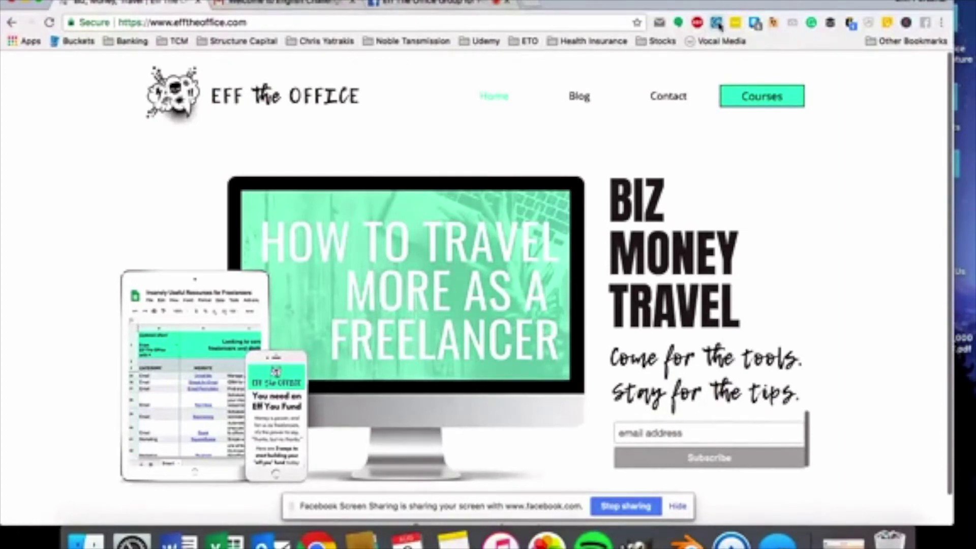
# Step: View the English Challenges welcome email with the Sales Navigator sender profile, then dismiss the new-mail notification
pyautogui.click(718, 24)
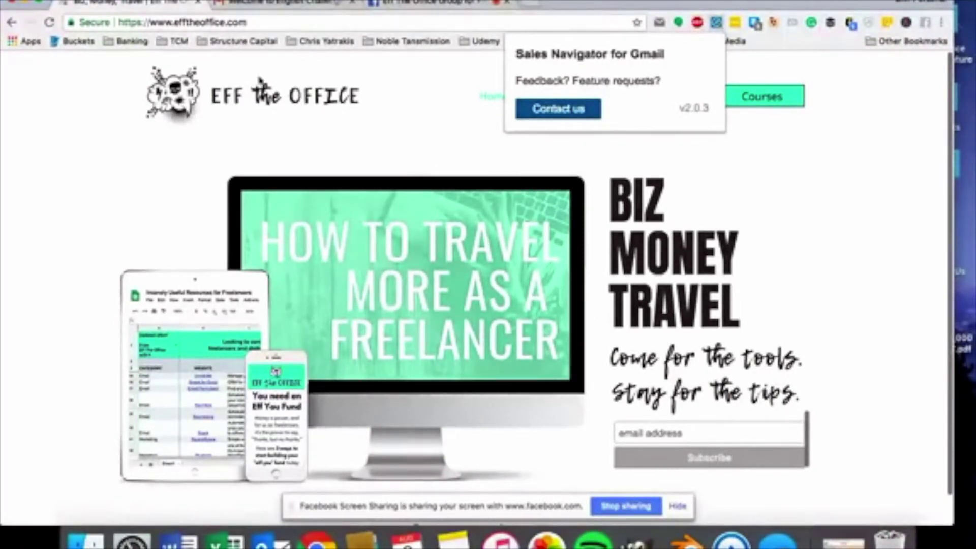
pyautogui.click(300, 5)
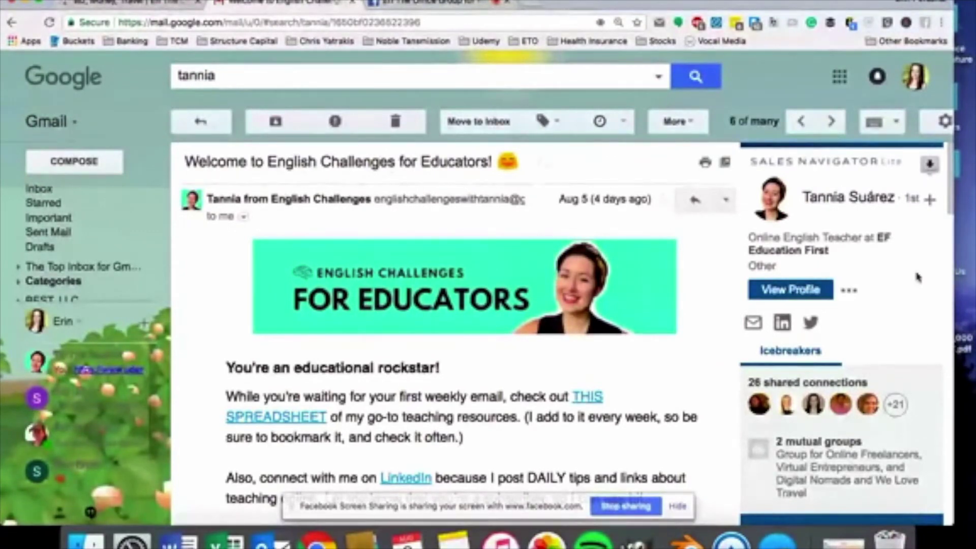
pyautogui.moveTo(890, 244)
pyautogui.scroll(-3, 943, 427)
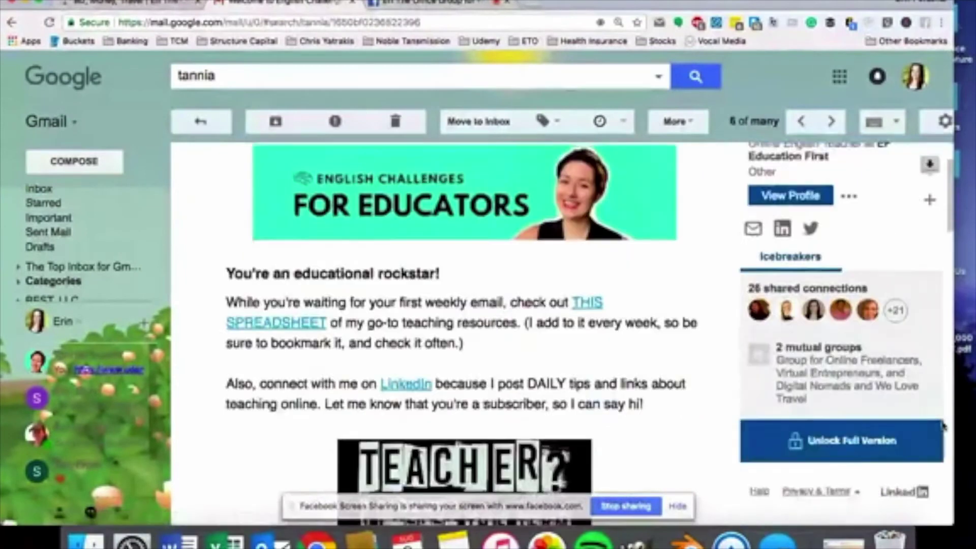
pyautogui.scroll(3, 846, 332)
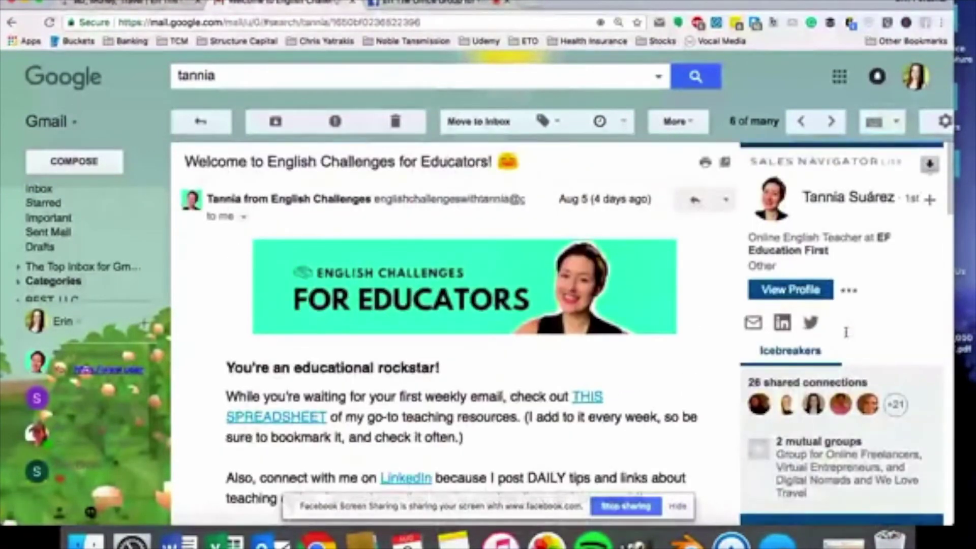
pyautogui.scroll(-3, 847, 332)
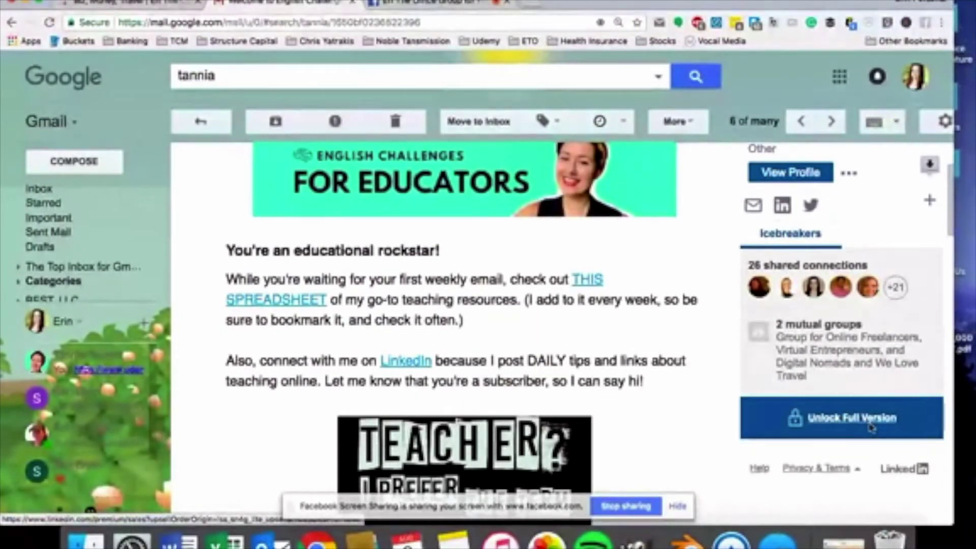
pyautogui.scroll(3, 885, 308)
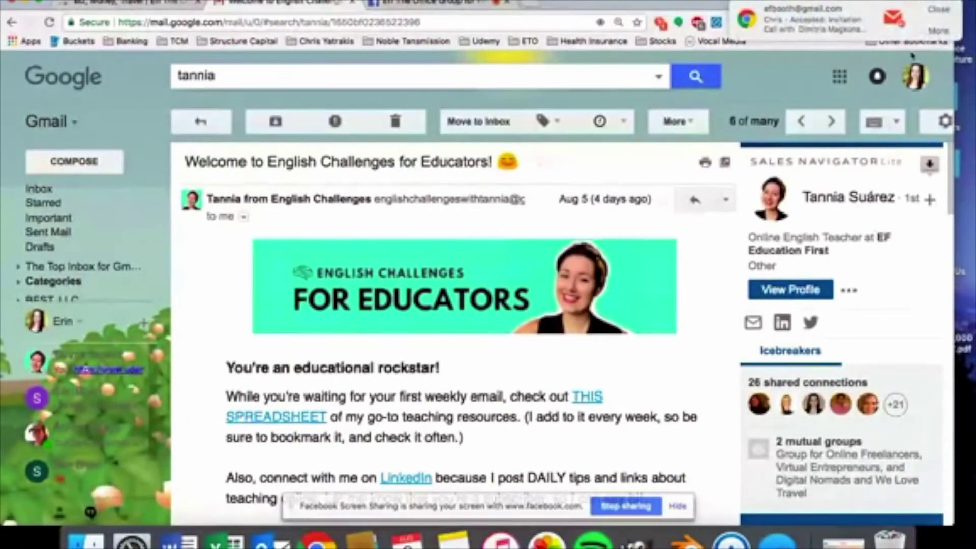
pyautogui.click(939, 10)
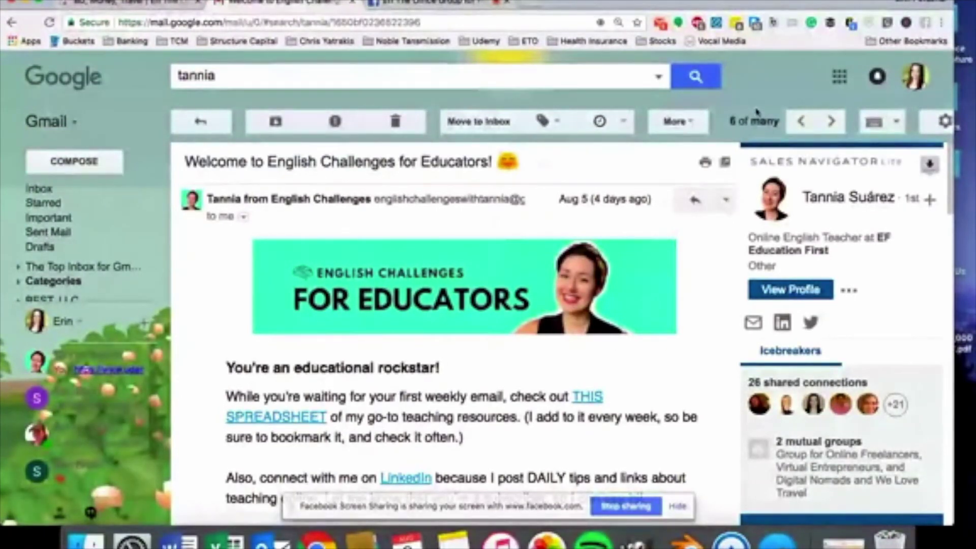
pyautogui.click(735, 24)
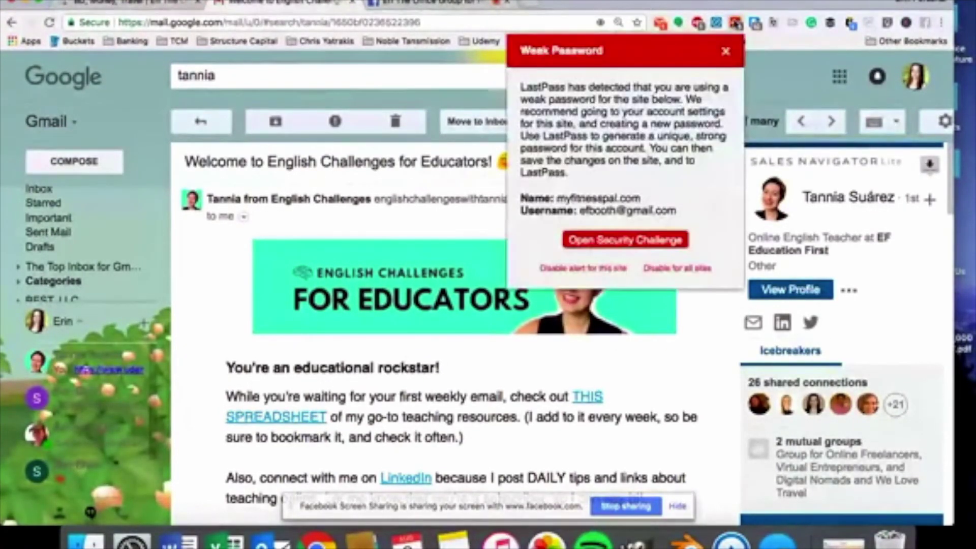
pyautogui.click(726, 51)
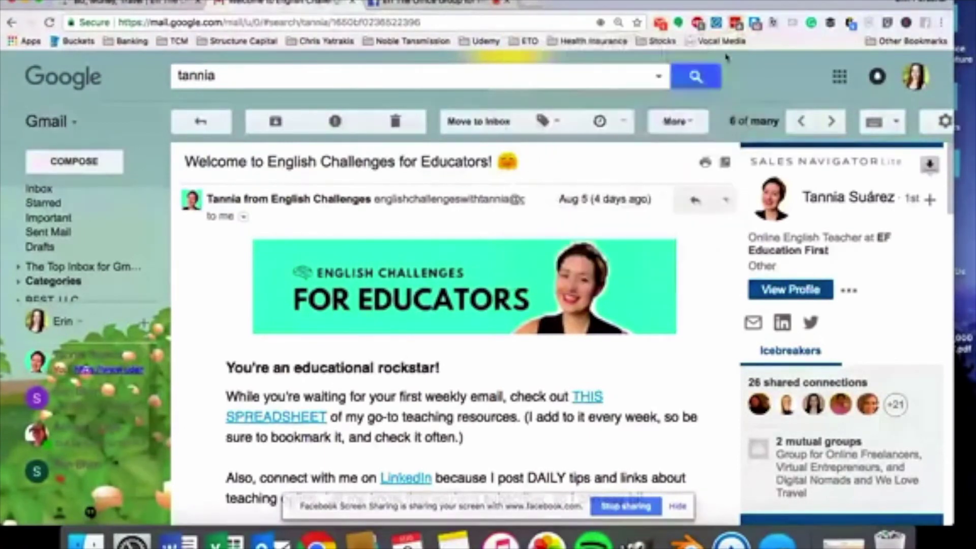
pyautogui.click(736, 23)
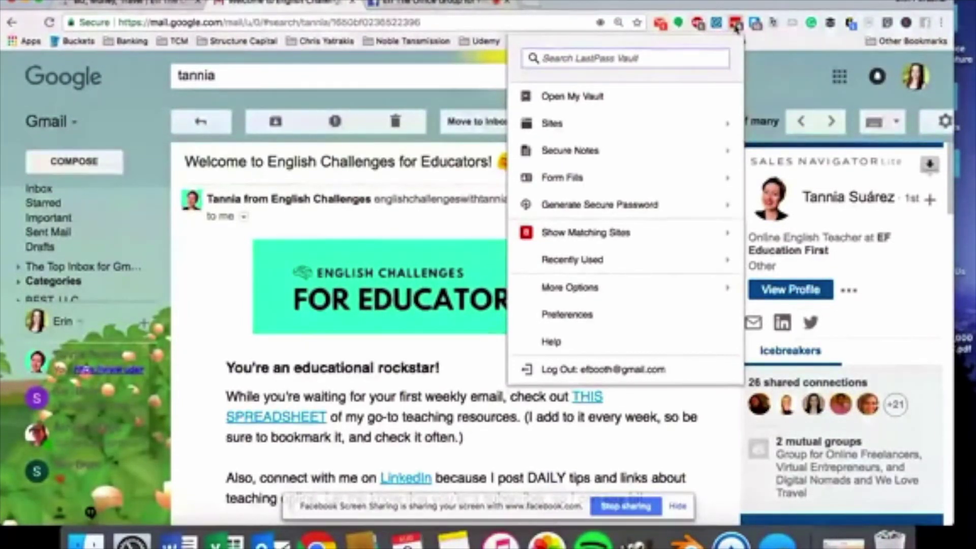
pyautogui.click(697, 2)
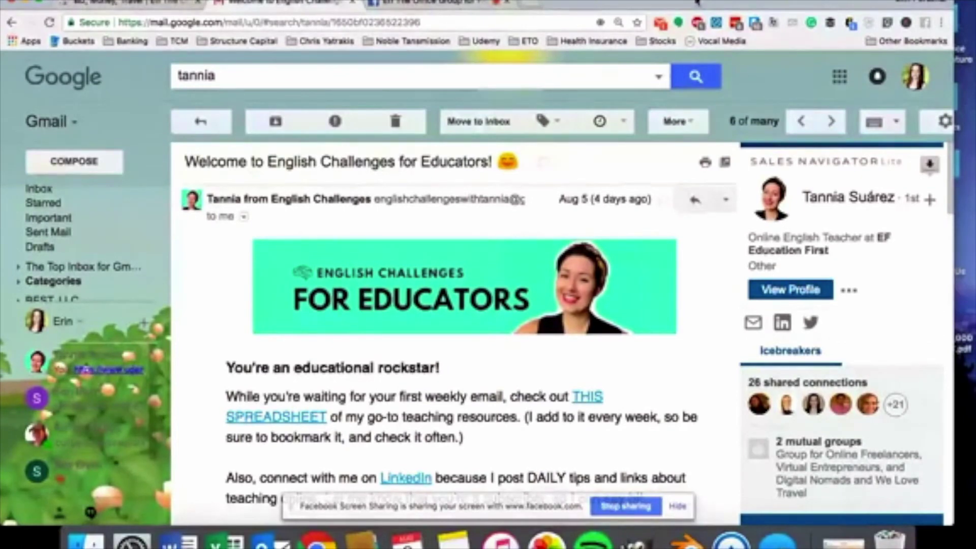
# Step: Search 'myfit' in a new tab and go to the MyFitnessPal login page
pyautogui.click(529, 4)
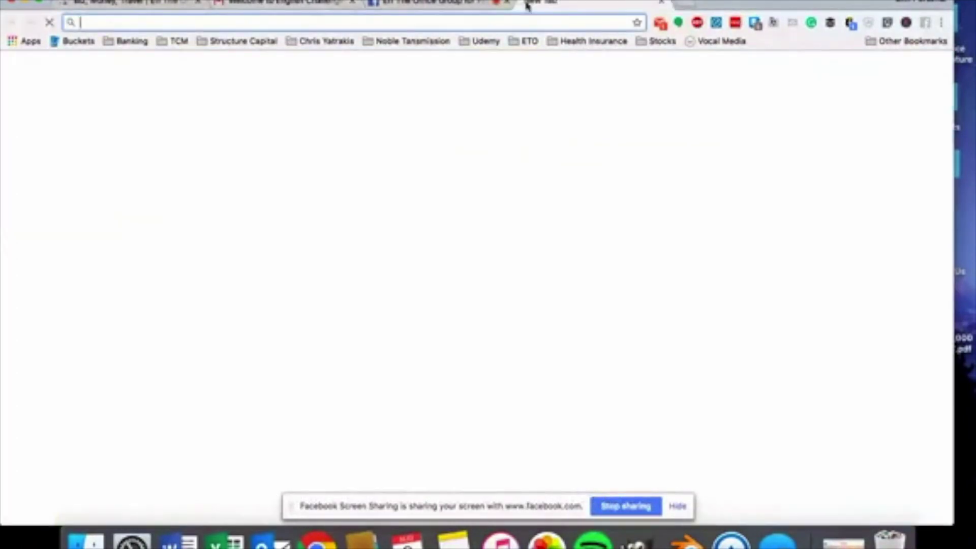
pyautogui.write('myfit')
pyautogui.press('Return')
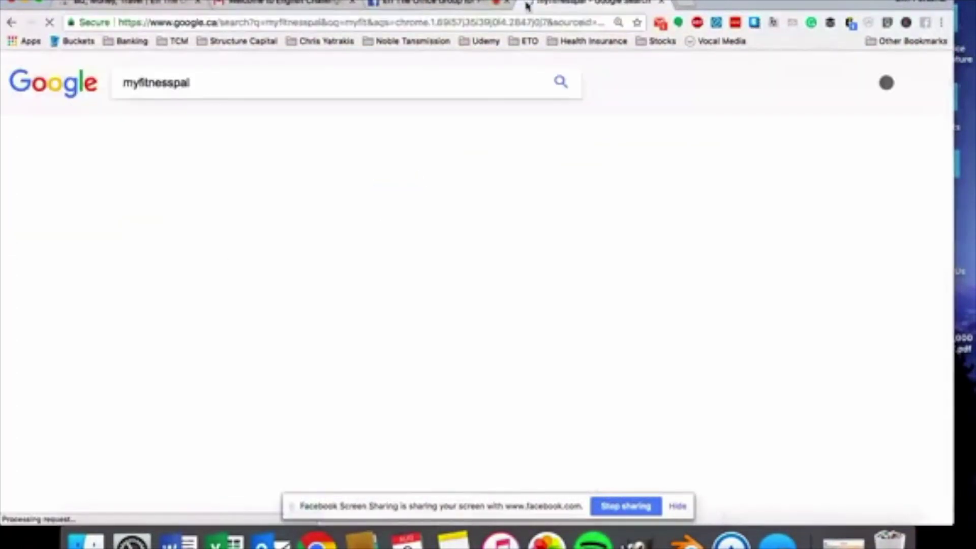
pyautogui.click(169, 289)
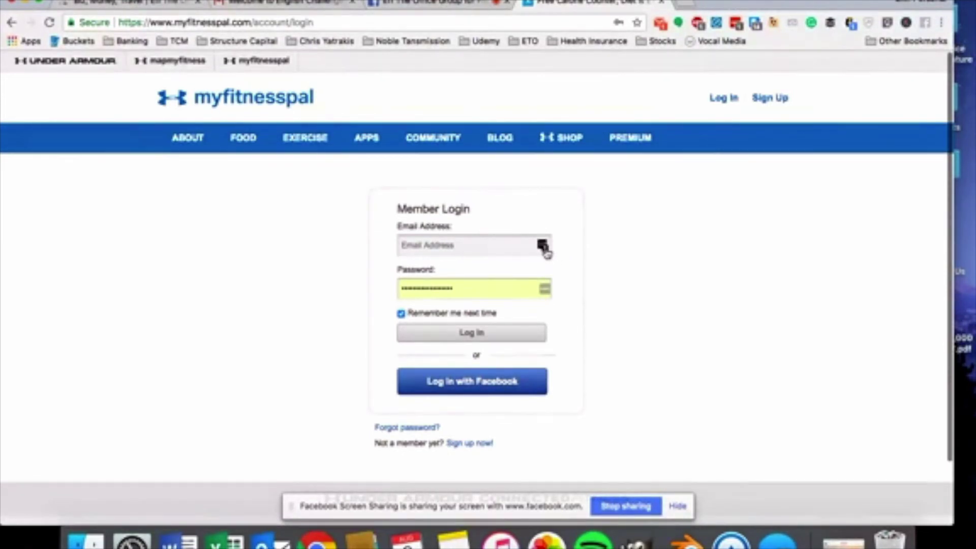
# Step: Log into MyFitnessPal with the LastPass saved login, then close the tab
pyautogui.click(542, 247)
pyautogui.click(415, 320)
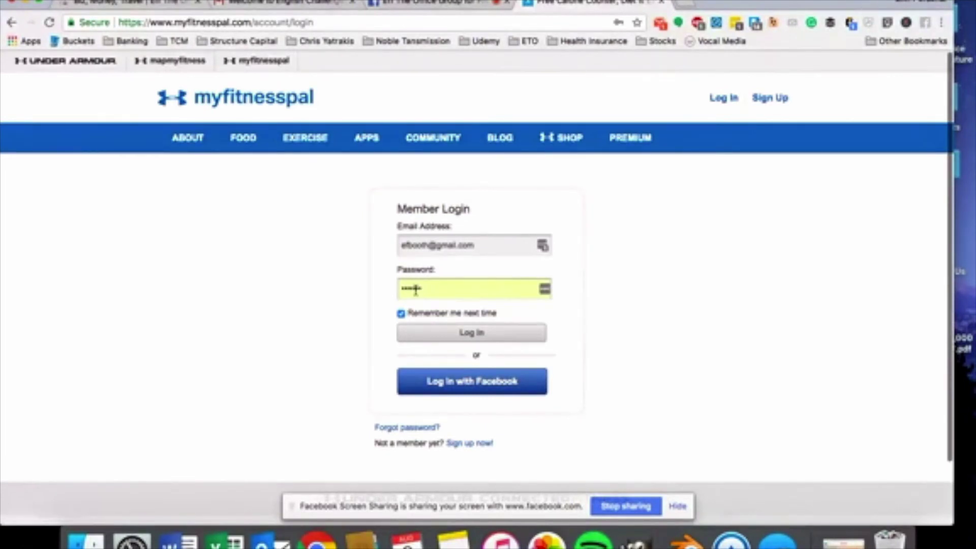
pyautogui.click(474, 333)
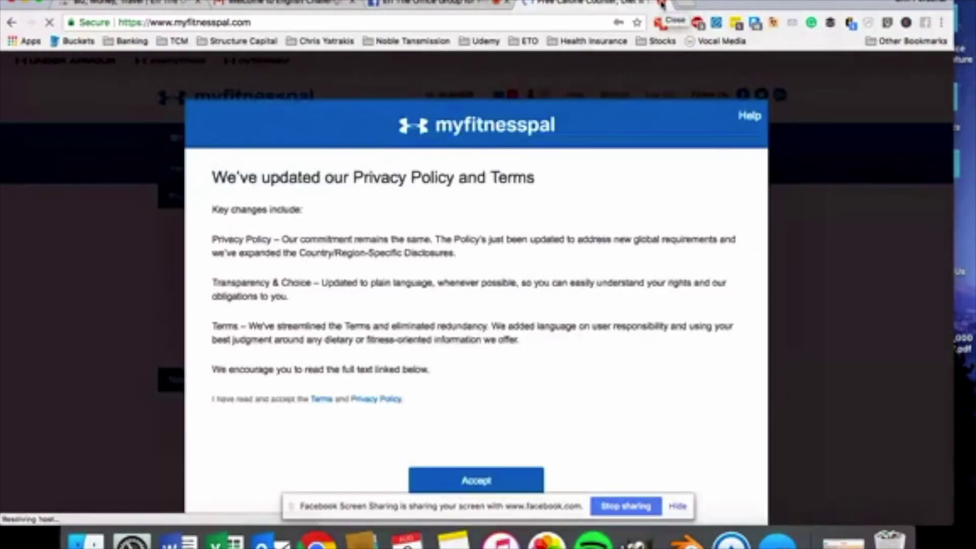
pyautogui.click(662, 5)
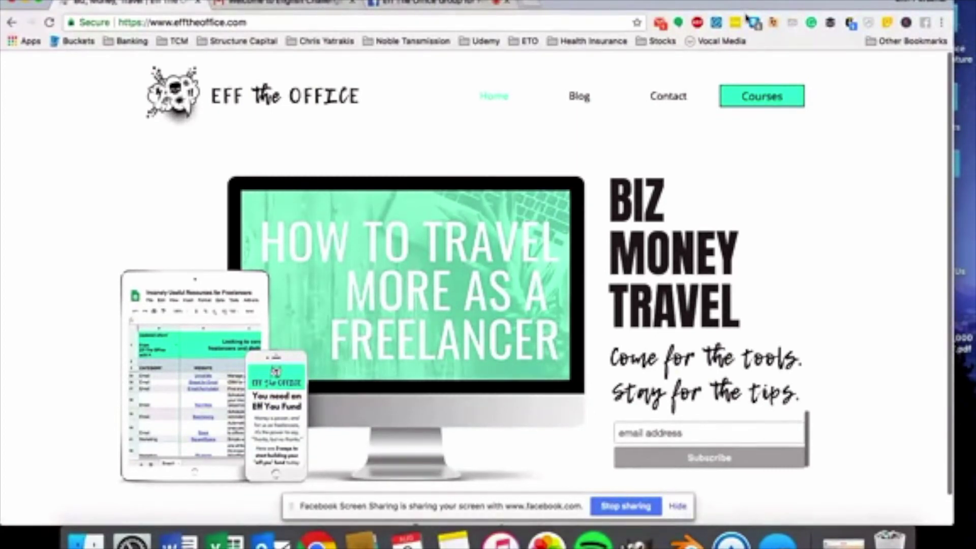
# Step: Suspend the Squarespace 'Build a Website' tab with The Great Suspender
pyautogui.click(772, 22)
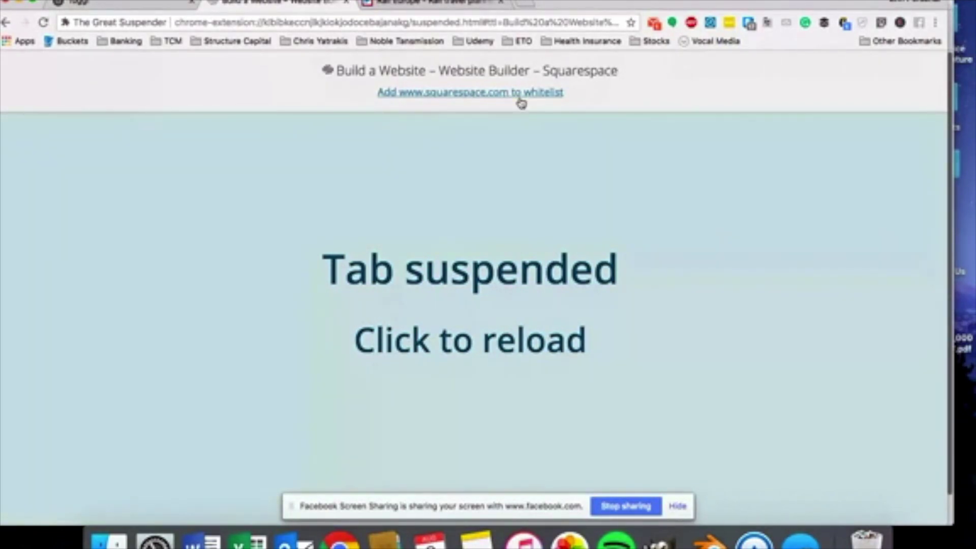
# Step: Show The Great Suspender options, then return to the Eff the Office home page
pyautogui.click(767, 24)
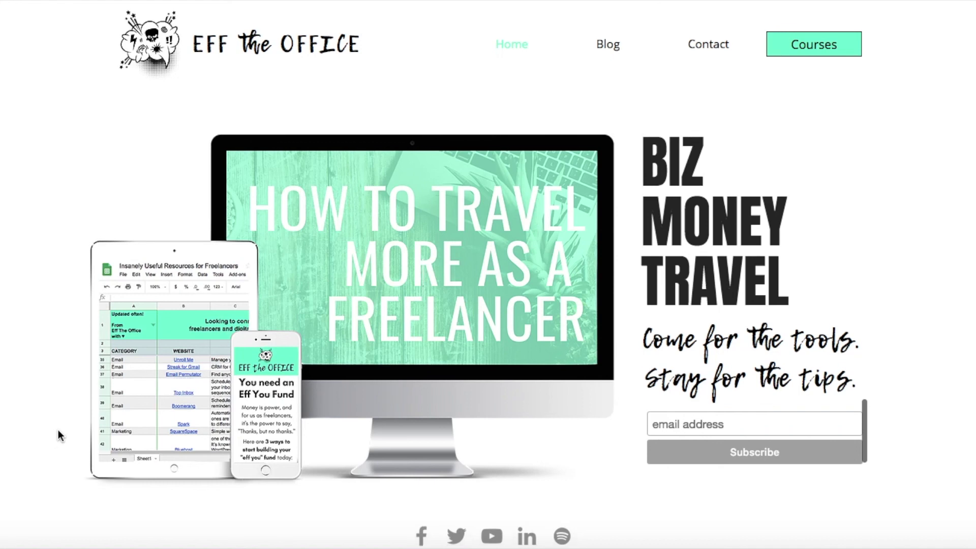
pyautogui.scroll(-1, 46, 442)
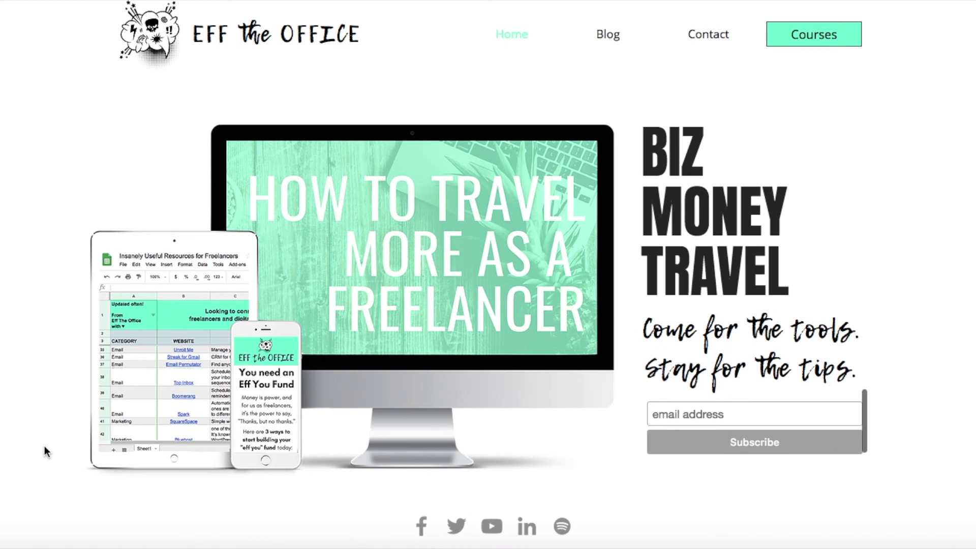